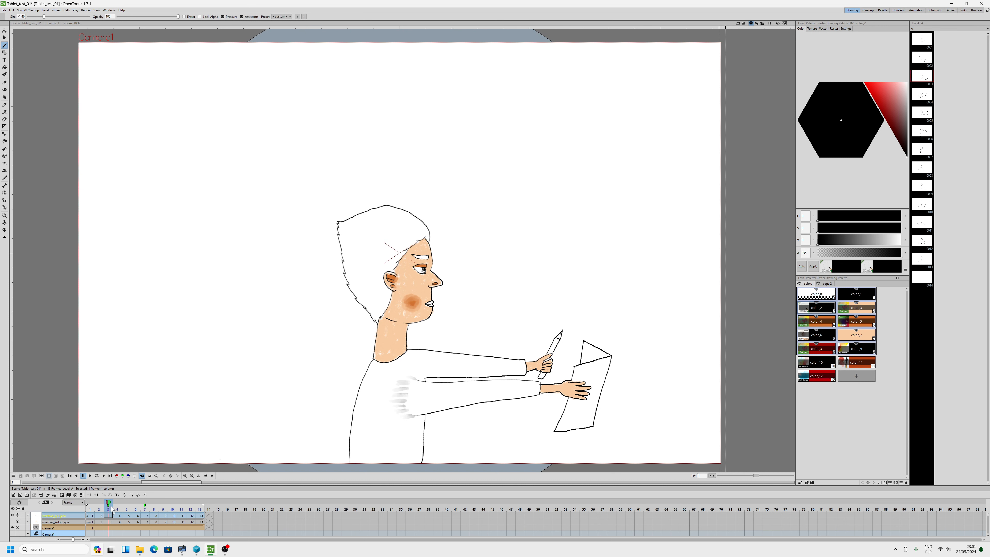
Move the playhead to frame 4, and return to frame 3 through its navigation tag
left_click_drag(108, 503, 117, 504)
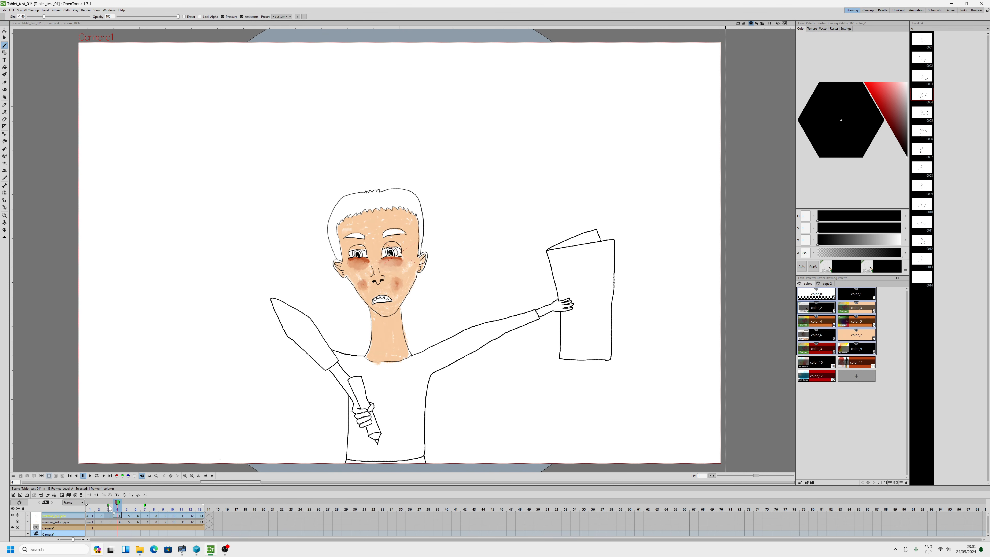
right_click(109, 507)
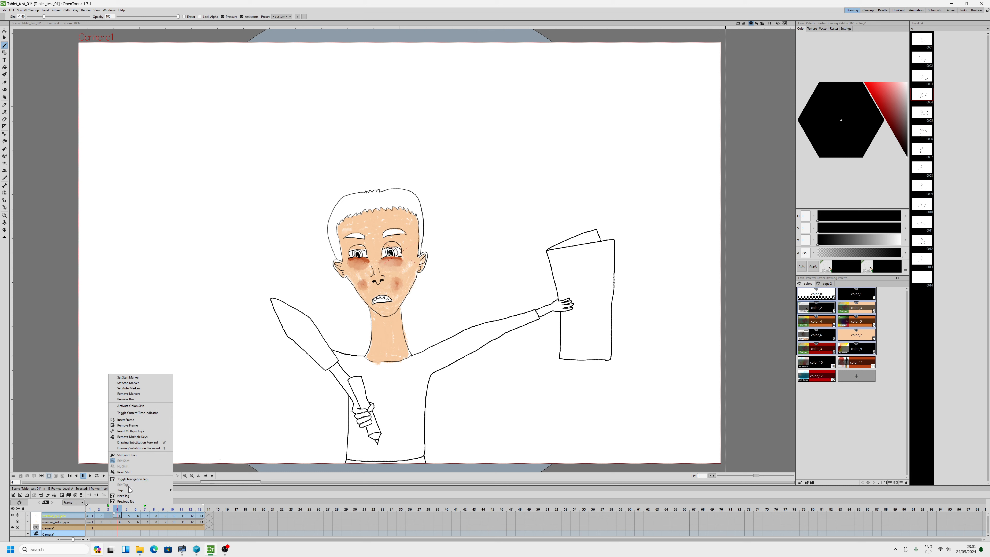
left_click(109, 508)
right_click(109, 508)
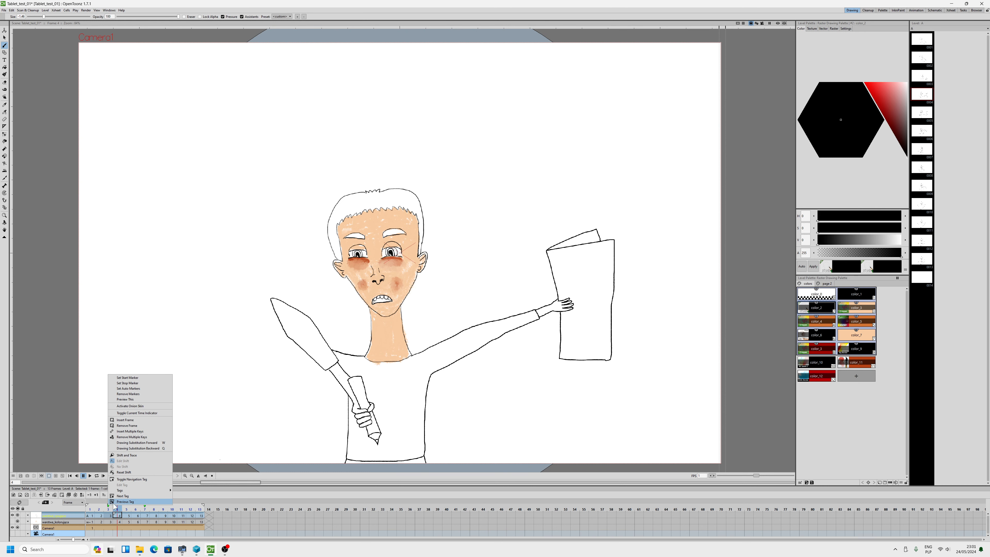
left_click(110, 508)
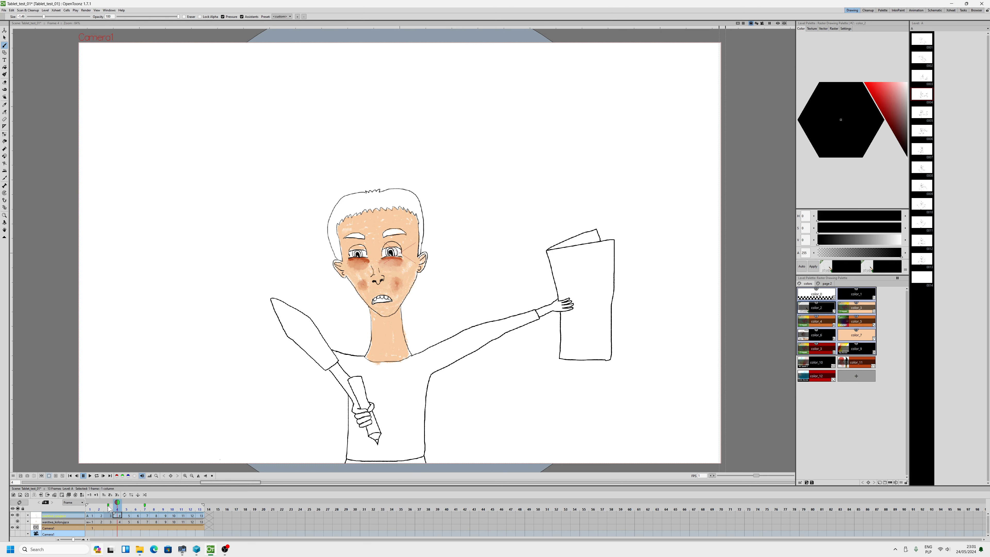
right_click(109, 509)
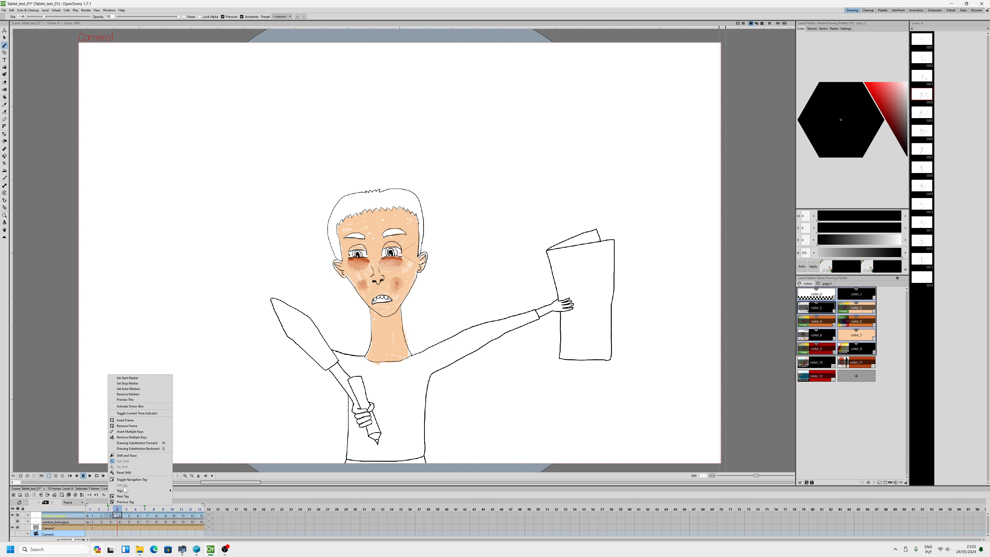
mouse_move(127, 491)
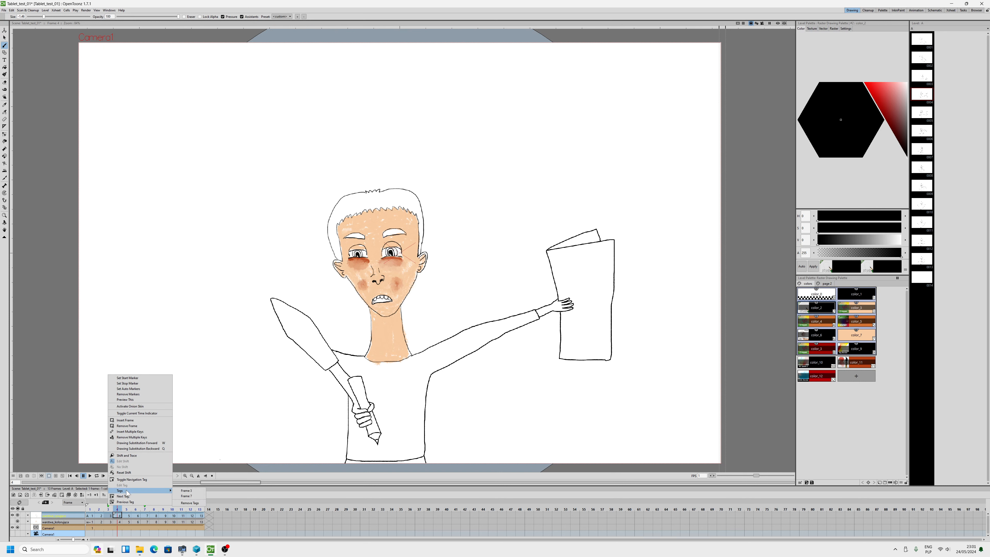
left_click(186, 490)
Edit the frame 3 navigation tag, entering a person's name as its label and setting its color to Blue
right_click(109, 509)
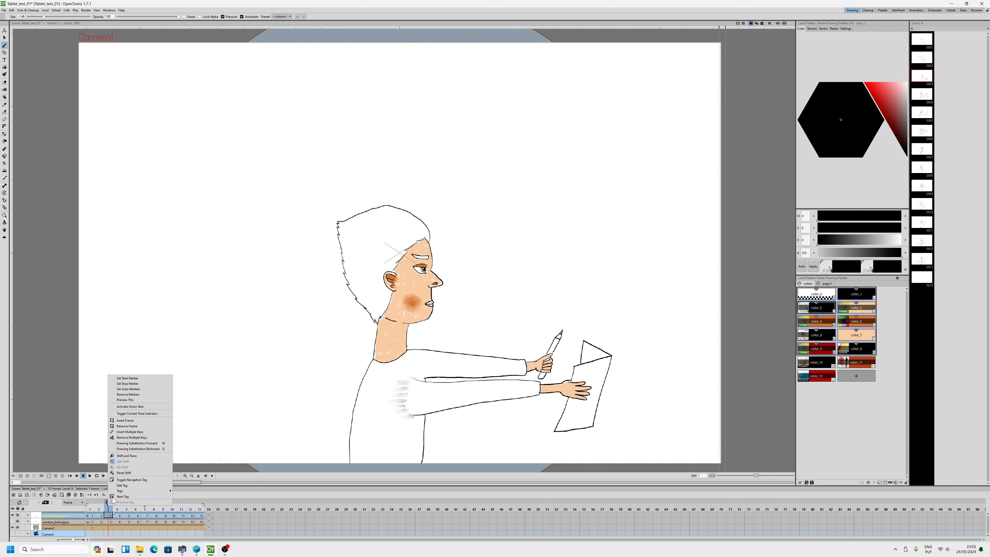
left_click(122, 486)
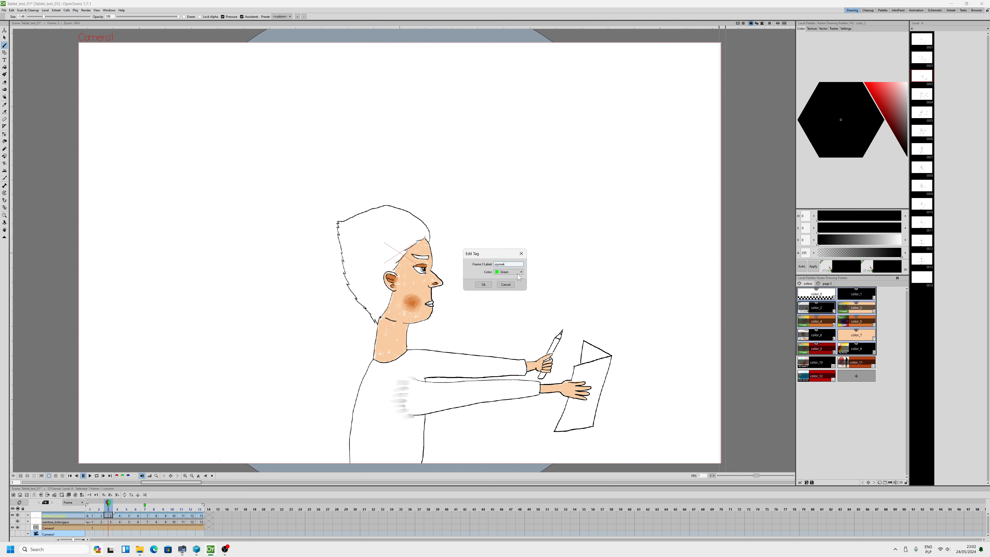
left_click(515, 272)
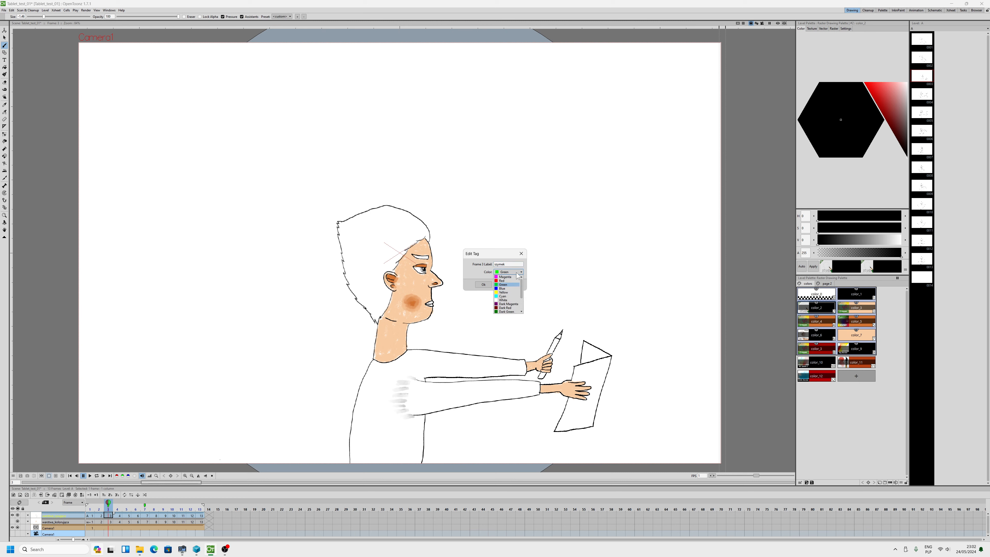
left_click(511, 288)
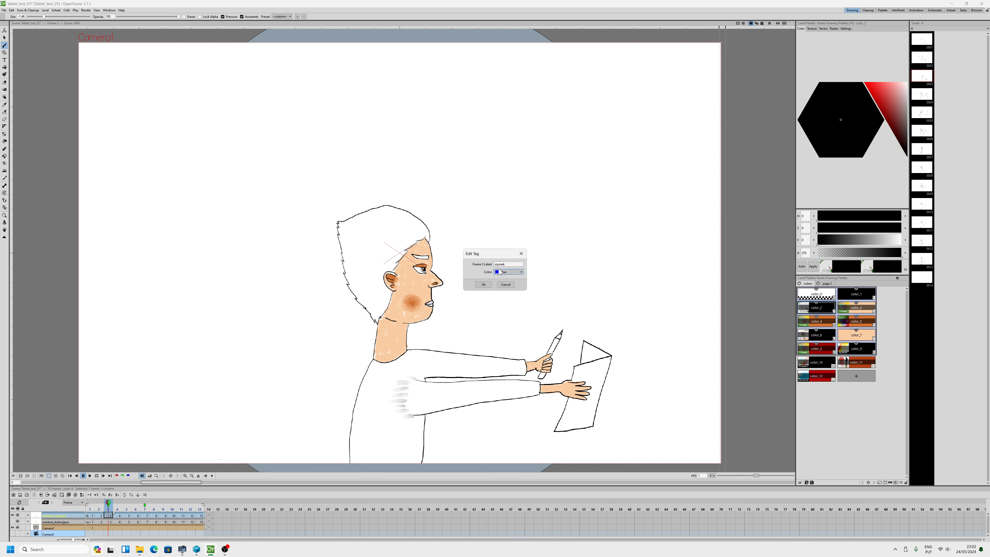
left_click(482, 285)
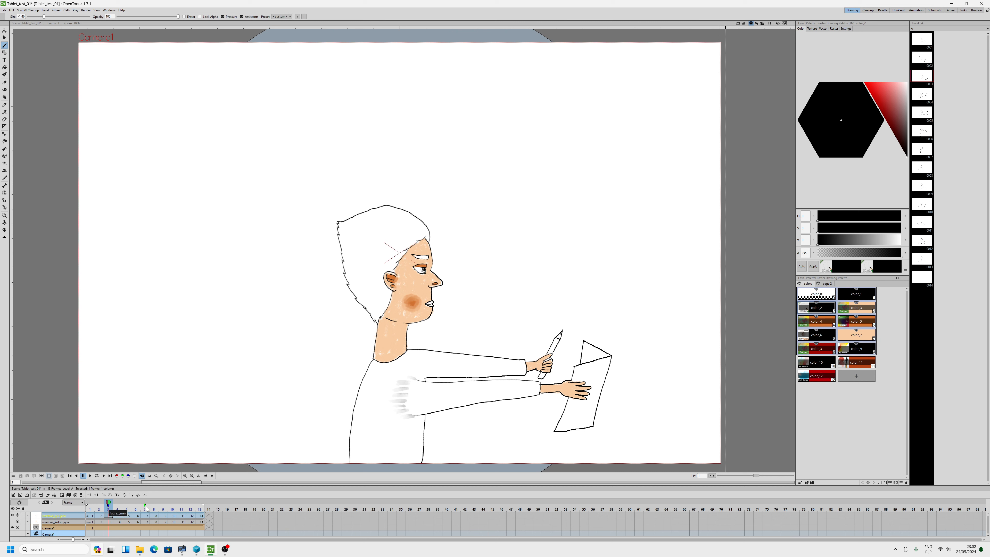
right_click(109, 507)
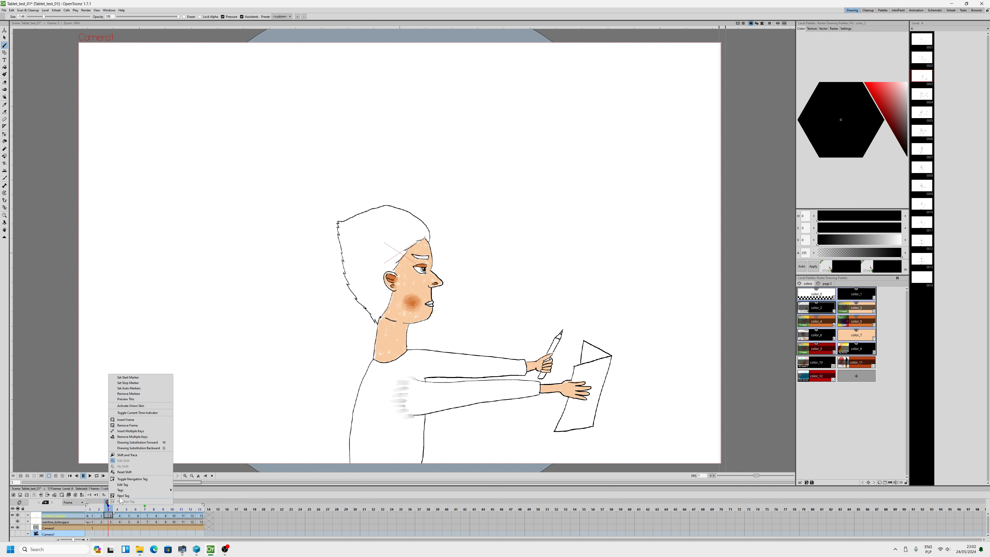
left_click(122, 485)
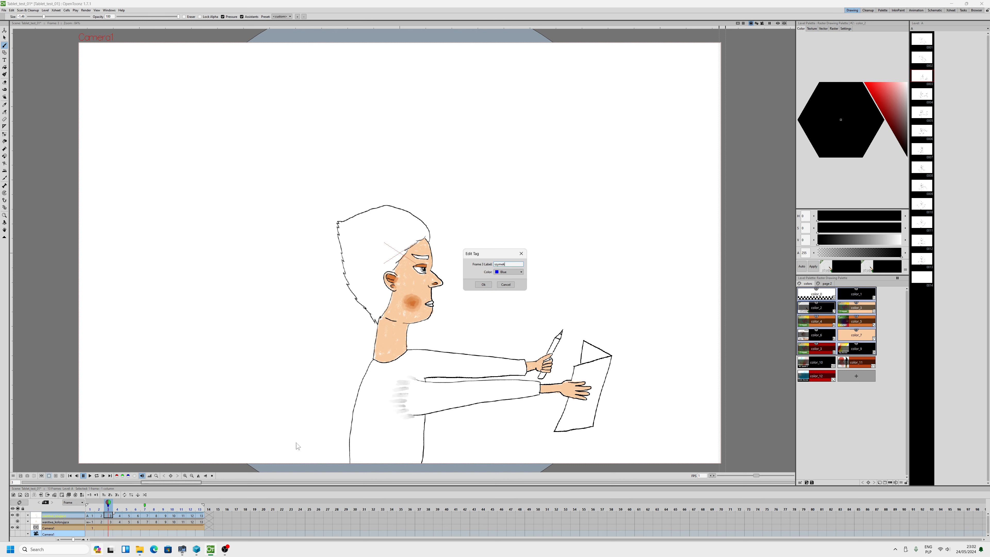
left_click(509, 285)
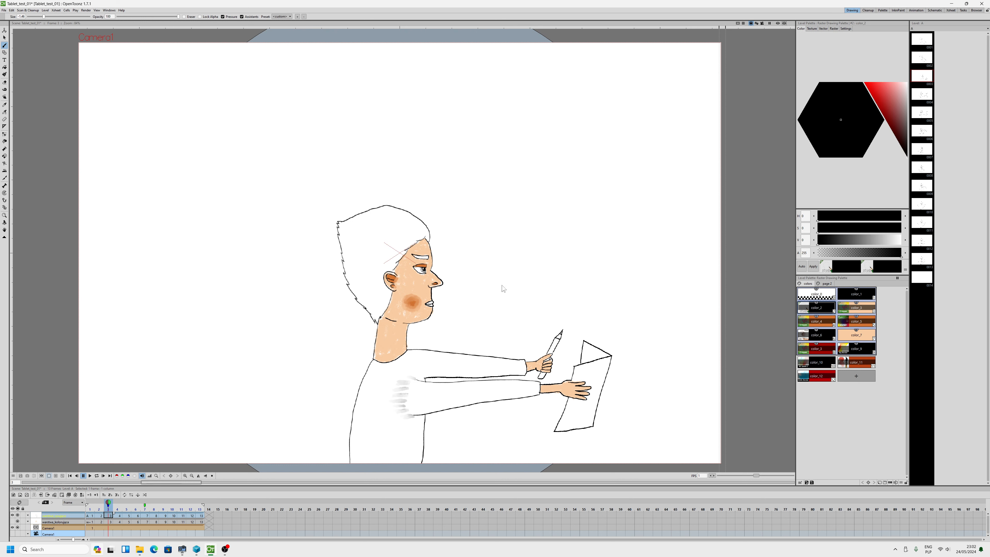
Go to frame 7 and give its navigation tag a short name as label, keeping the color Green
left_click(146, 507)
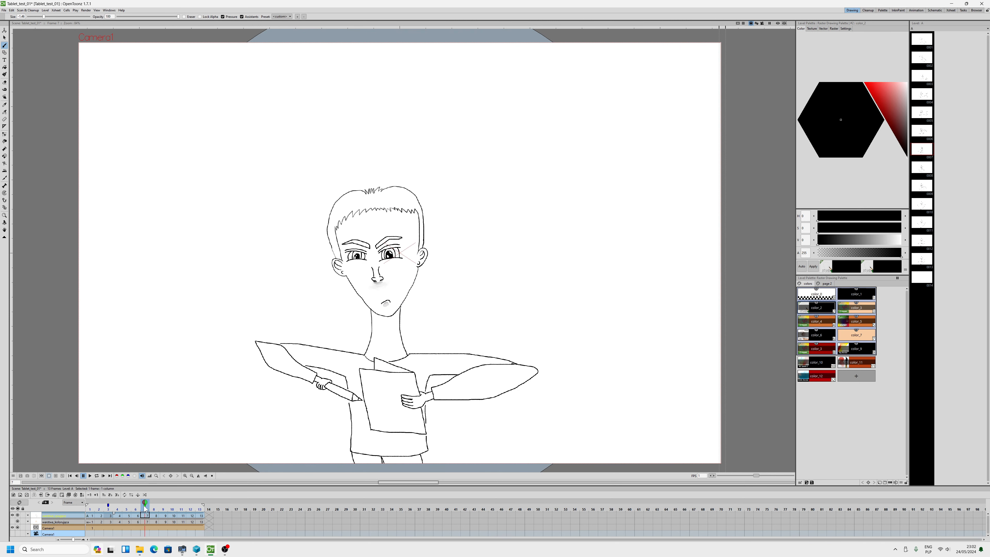
right_click(144, 506)
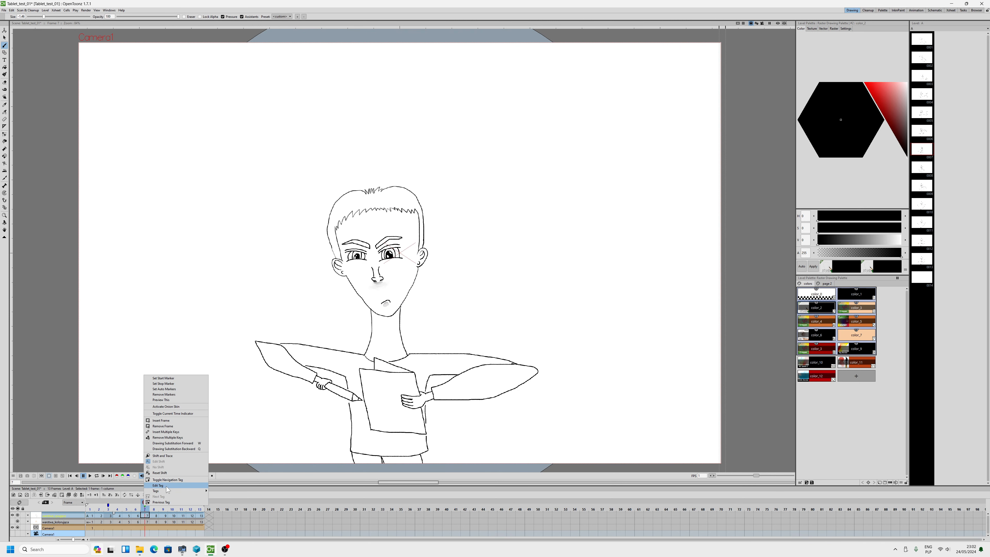
left_click(158, 486)
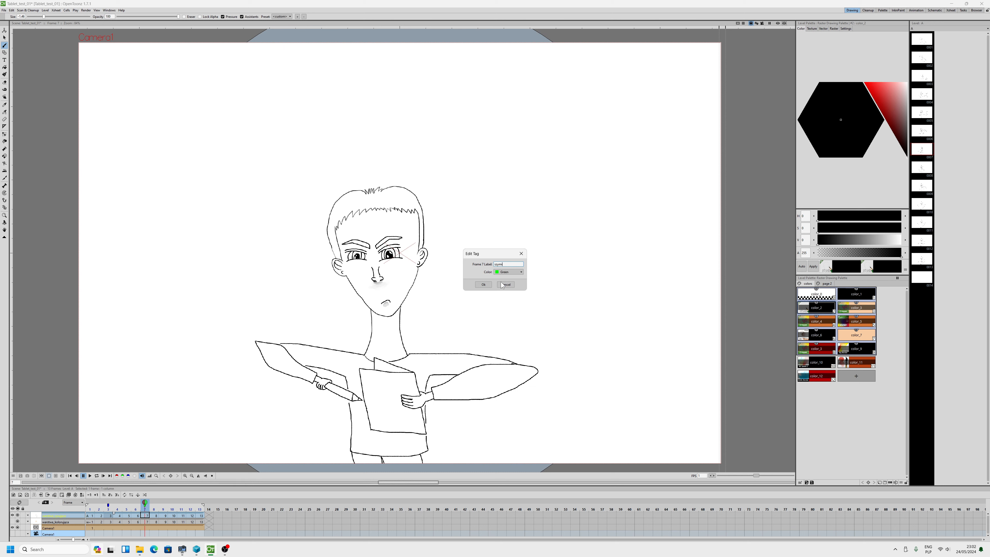
left_click(483, 285)
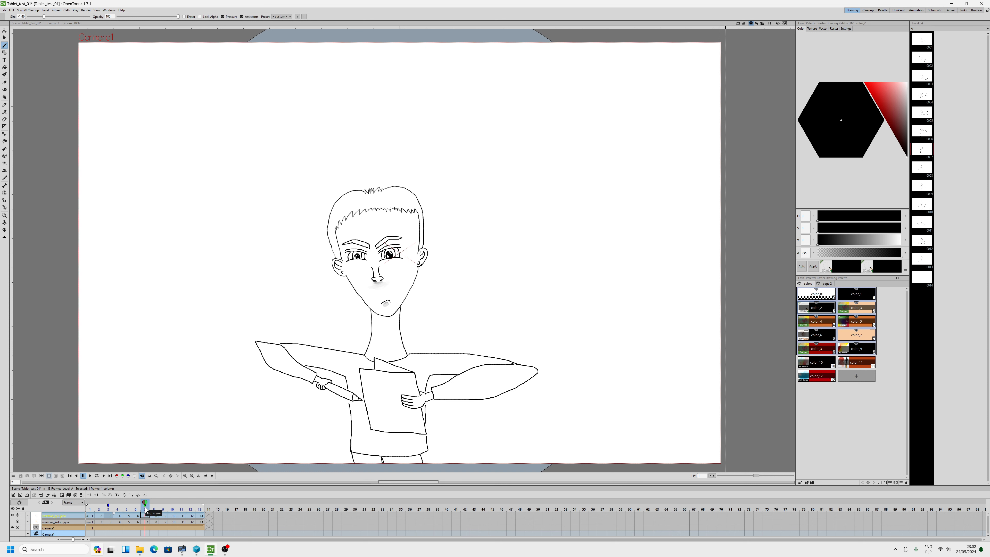
Jump to the tagged frame 3 and back to the tagged frame 7 using the list of navigation tags
right_click(145, 505)
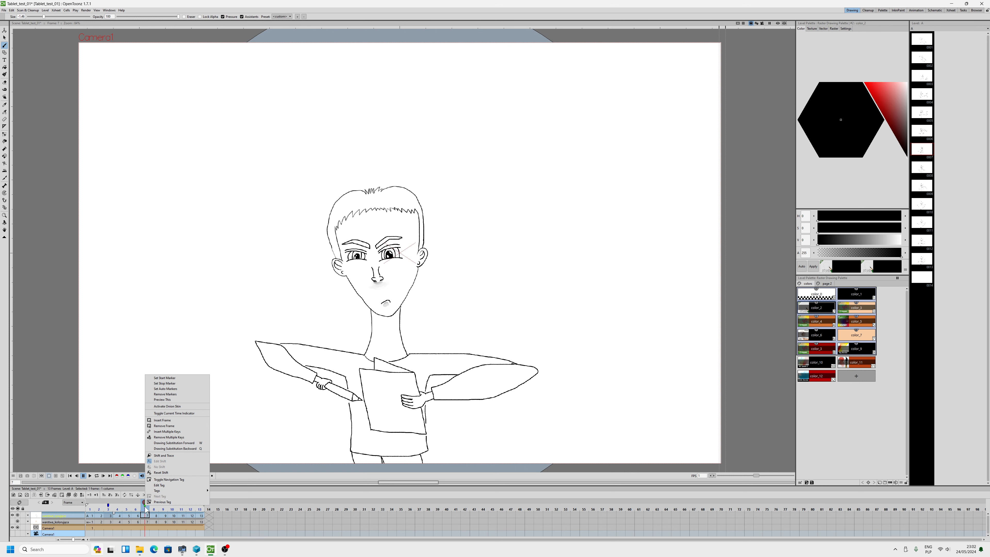
mouse_move(160, 491)
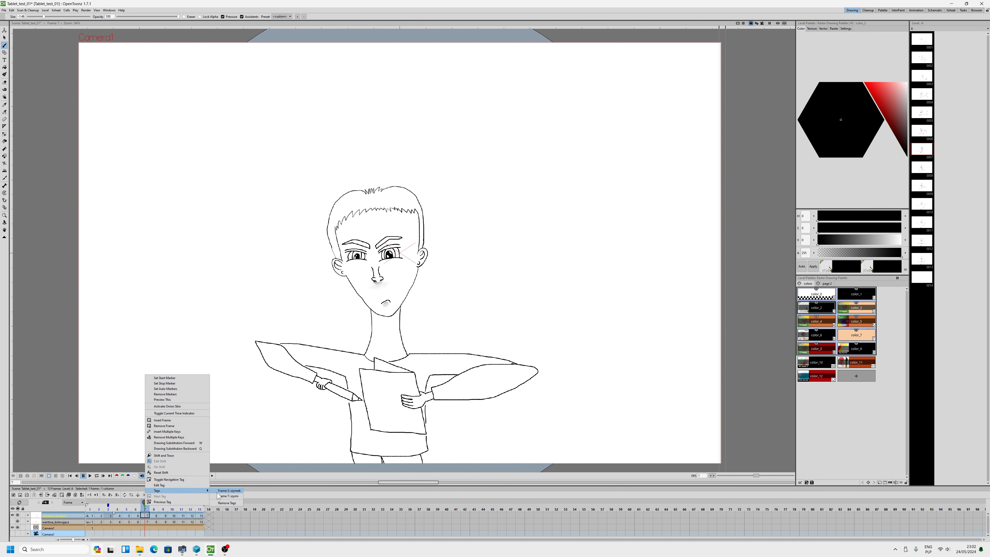
left_click(232, 491)
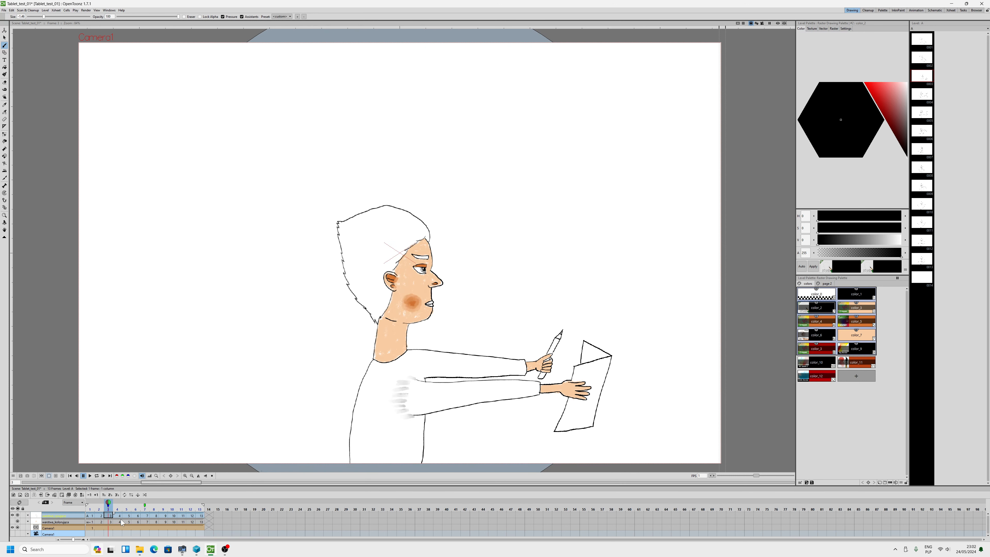
right_click(109, 509)
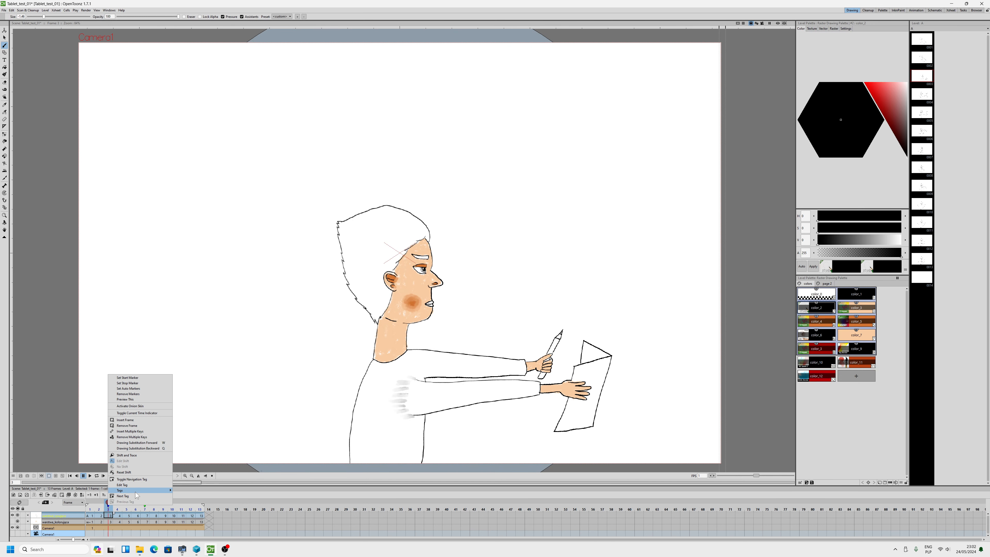
mouse_move(137, 490)
left_click(191, 496)
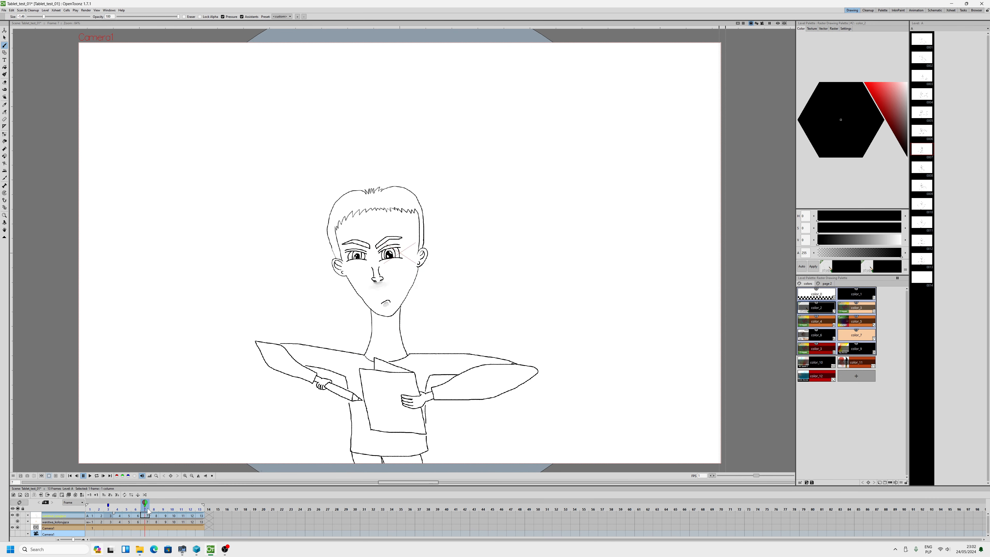
Show frame 3 as an onion skin over frame 7, and jump to frame 3 through its navigation tag
left_click(109, 504)
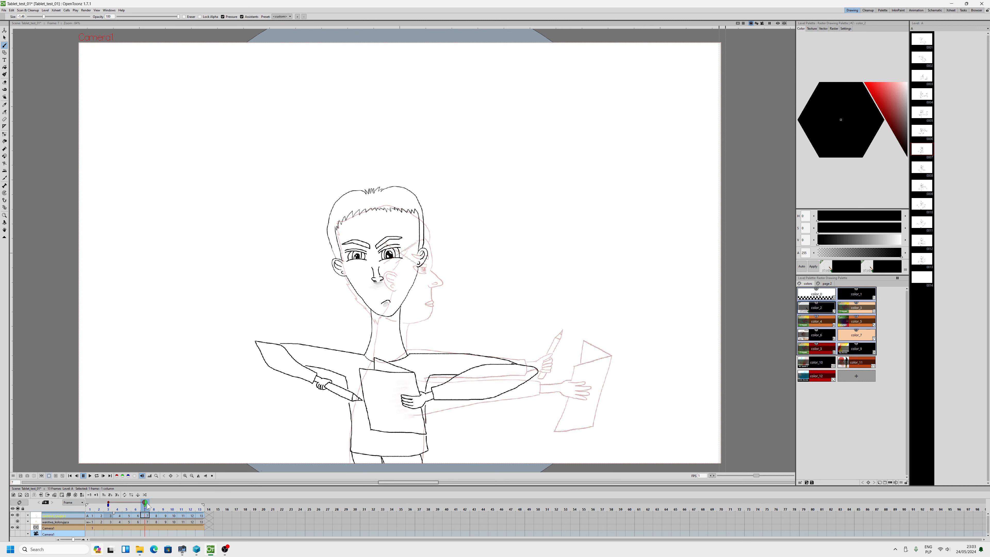
right_click(144, 504)
mouse_move(191, 487)
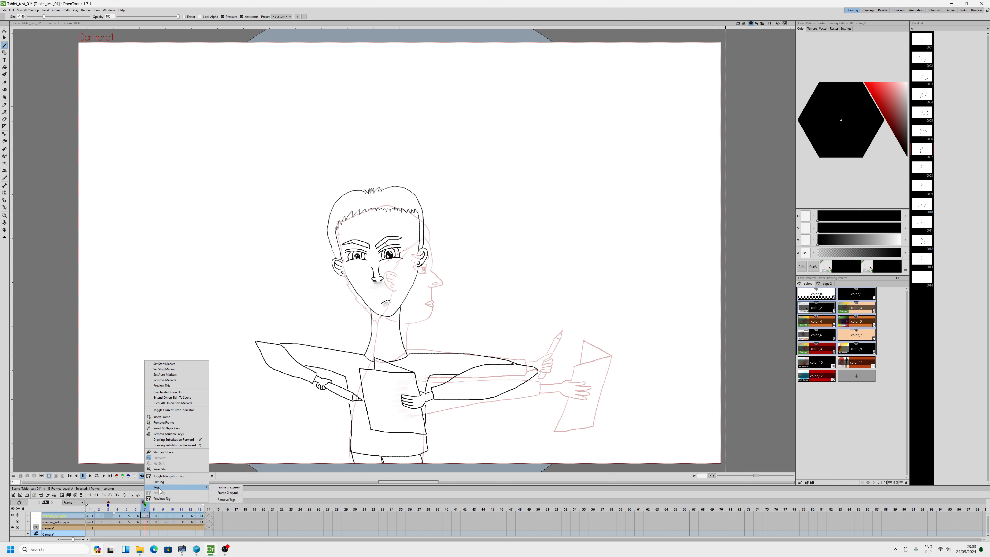
left_click(227, 488)
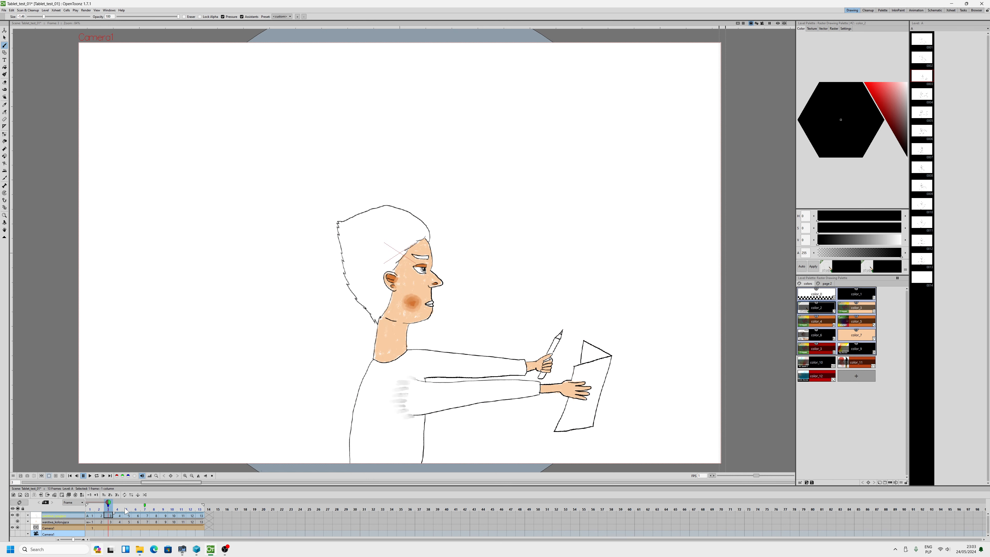
Set relative onion skins four frames before and after the current frame, and move the playhead to frame 9
right_click(108, 506)
left_click(107, 506)
left_click(145, 502)
mouse_move(108, 504)
left_mouse_down()
mouse_move(153, 504)
mouse_move(100, 503)
mouse_move(163, 505)
left_mouse_up()
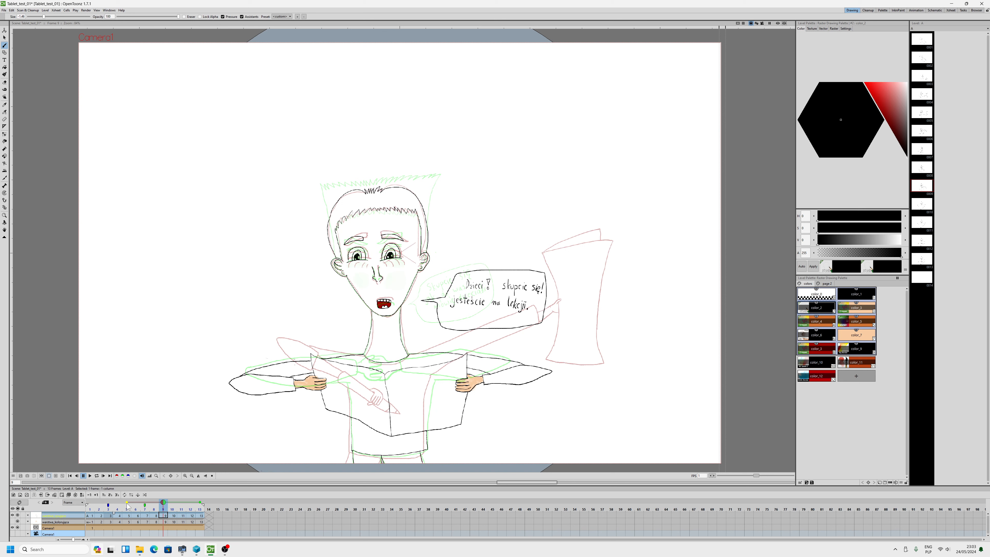
Turn on Shift and Trace at frame 9, and select frame 5 to view its neighboring drawings
right_click(163, 504)
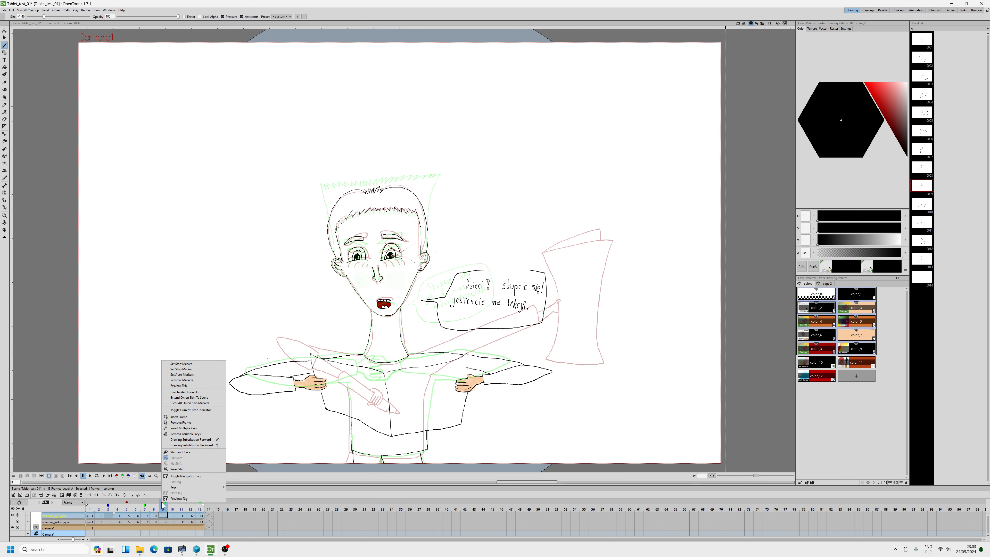
left_click(176, 452)
mouse_move(155, 507)
left_mouse_down()
mouse_move(145, 504)
mouse_move(162, 505)
left_mouse_up()
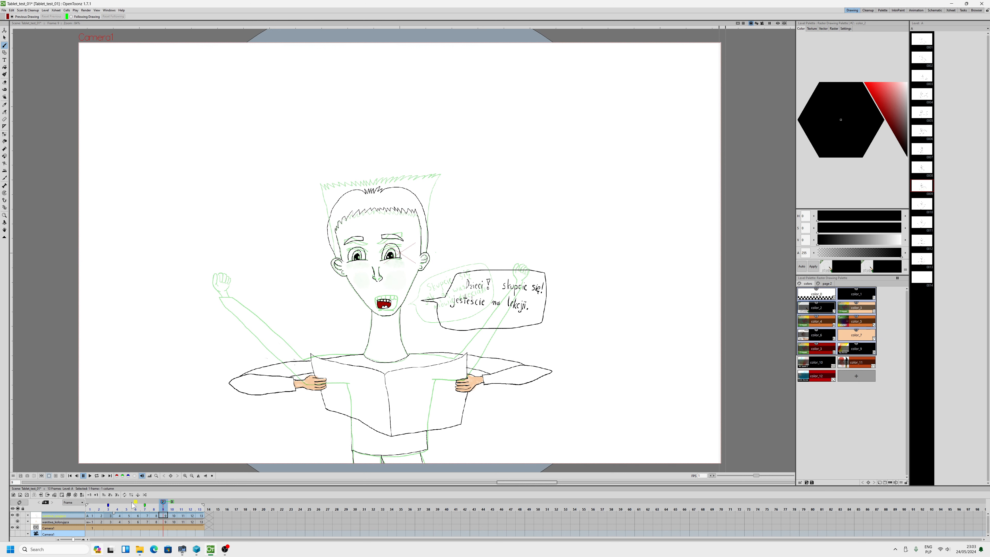
left_click(129, 516)
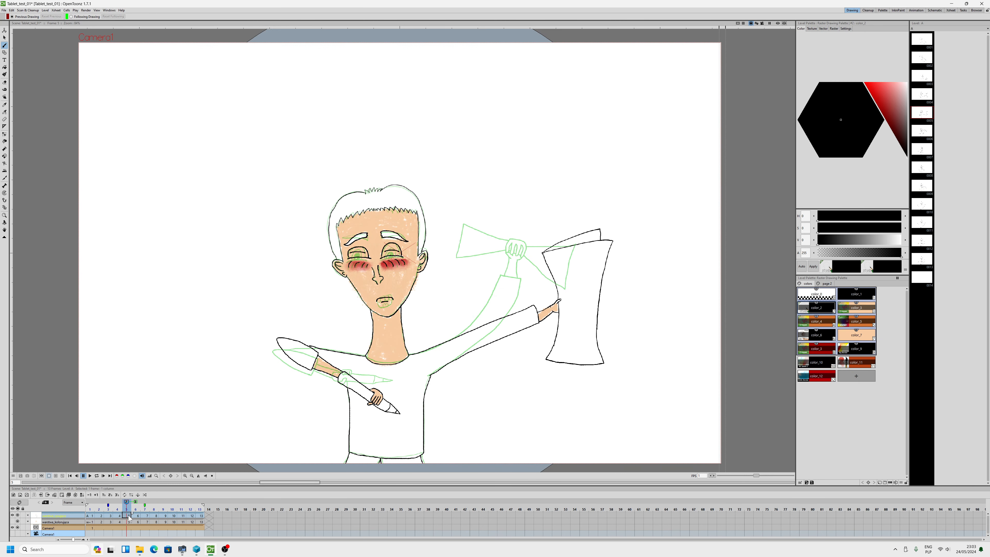
Return to frame 7 and clear the onion skin display
left_click(109, 502)
left_click(147, 516)
double_click(144, 503)
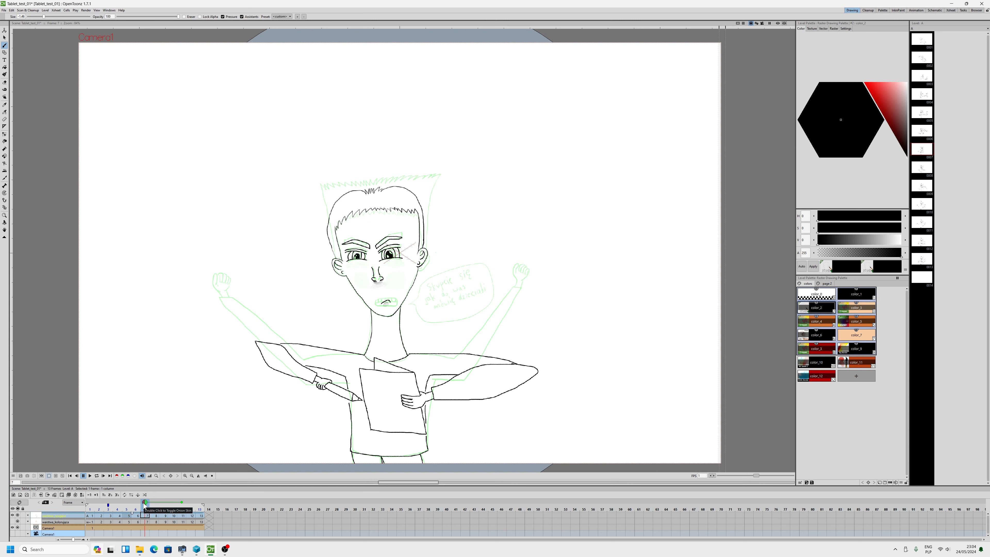
left_click(182, 504)
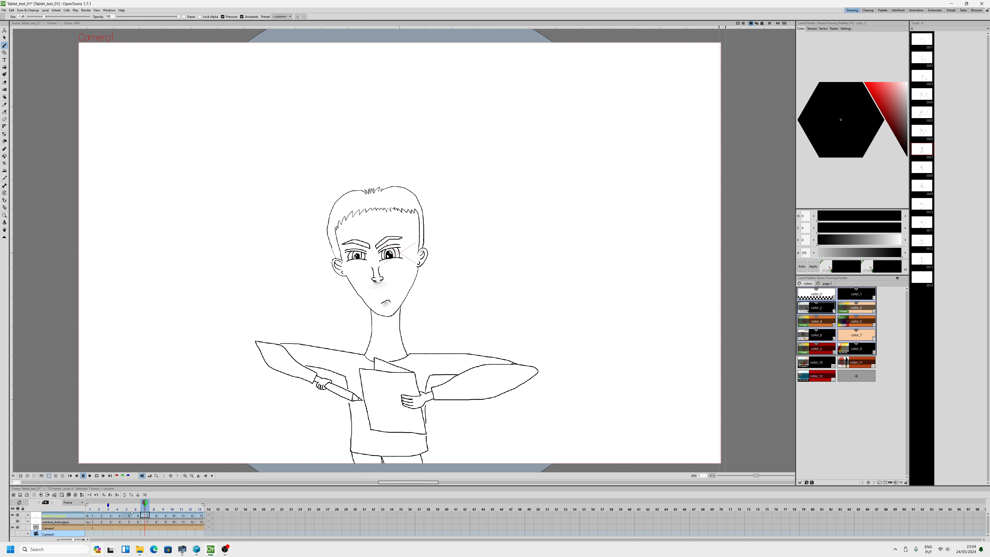
left_click(225, 549)
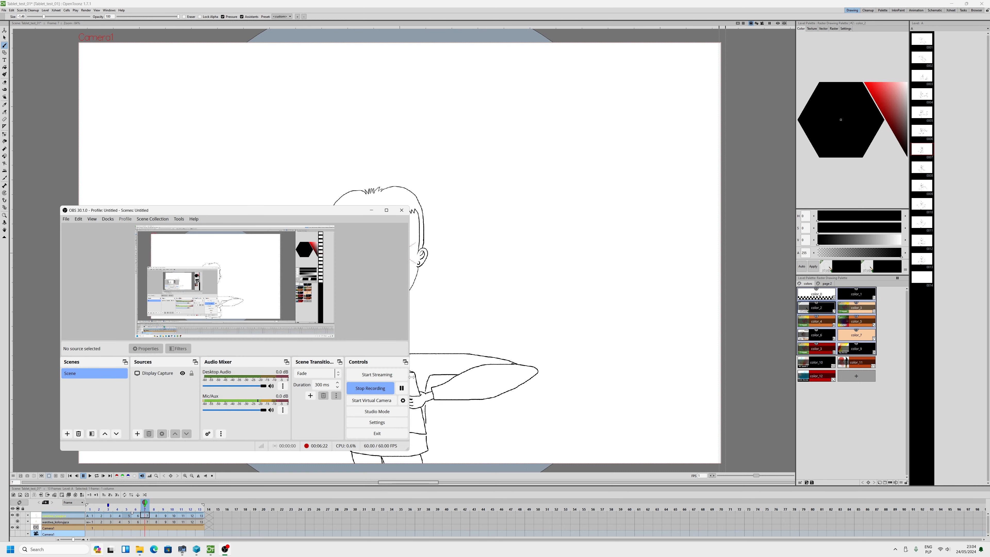